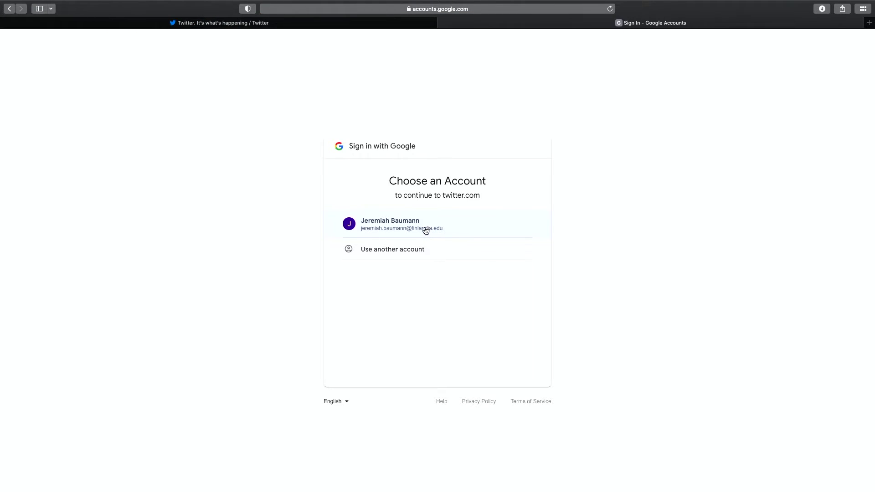
Approve signing in to twitter.com with the existing Google account.
{"action": "left_click", "coordinate": [424, 229]}
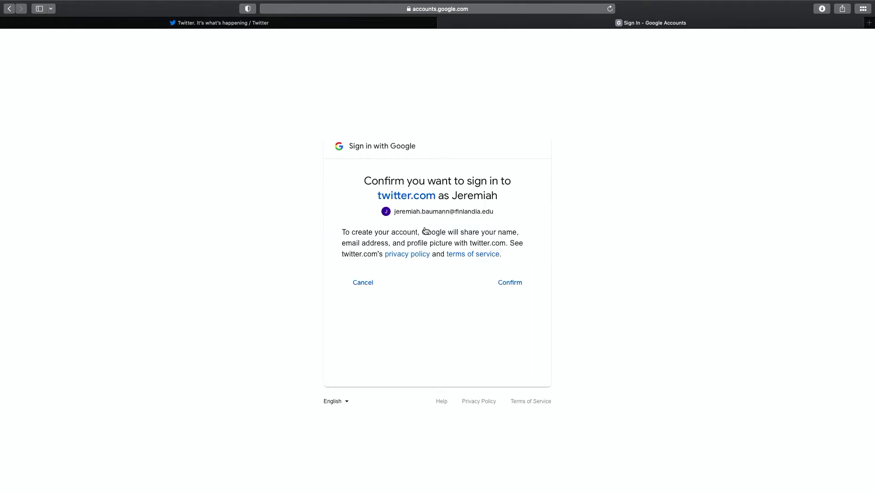
{"action": "left_click", "coordinate": [518, 288]}
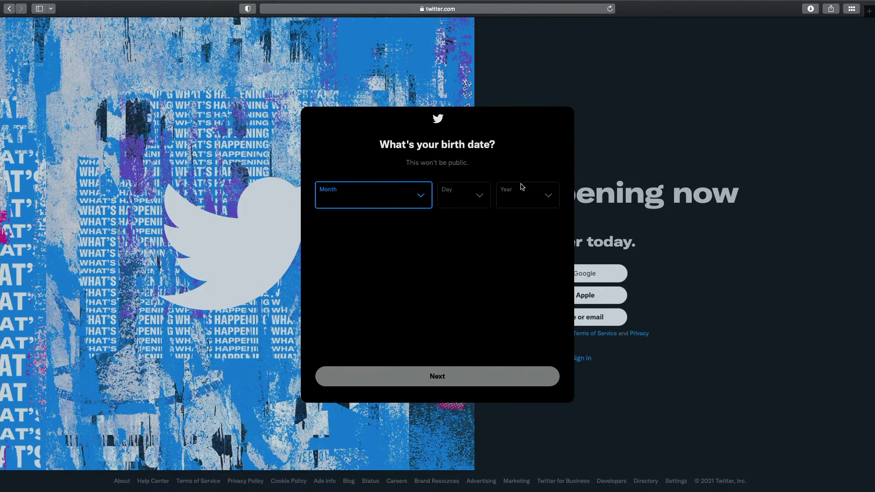
{"action": "left_click", "coordinate": [412, 196]}
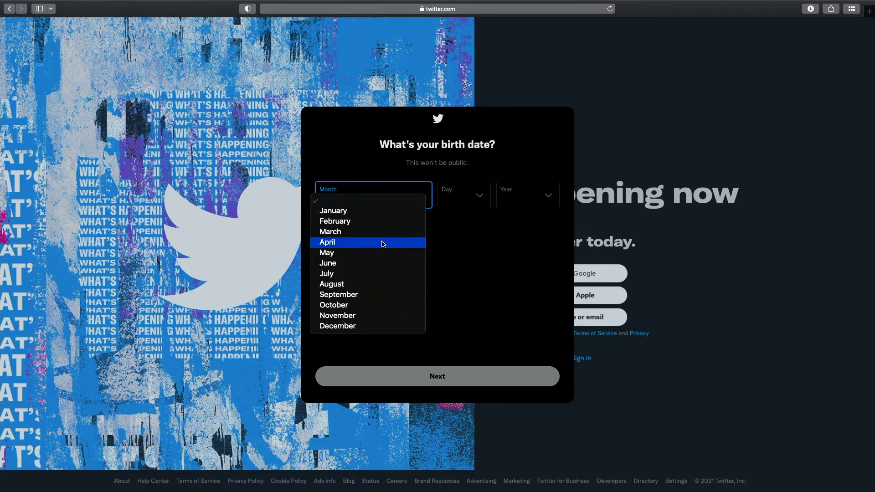
{"action": "left_click", "coordinate": [382, 263]}
{"action": "left_click", "coordinate": [447, 199]}
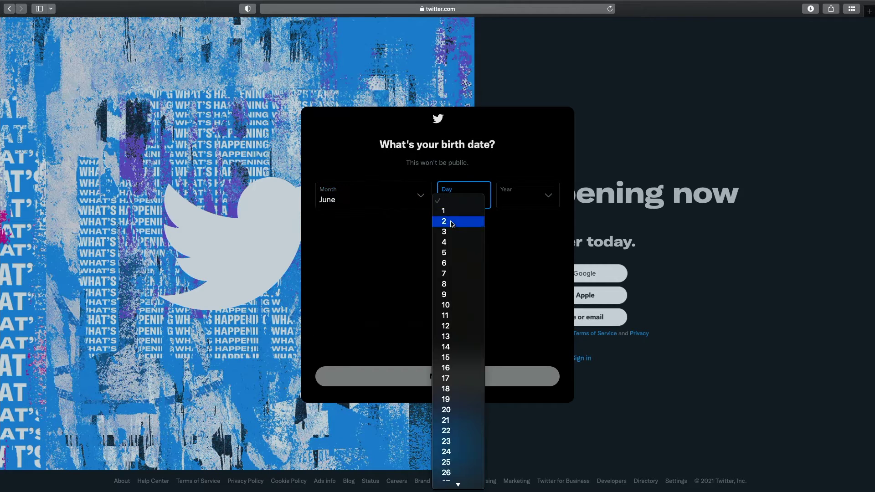
{"action": "left_click", "coordinate": [452, 223]}
{"action": "left_click", "coordinate": [524, 202]}
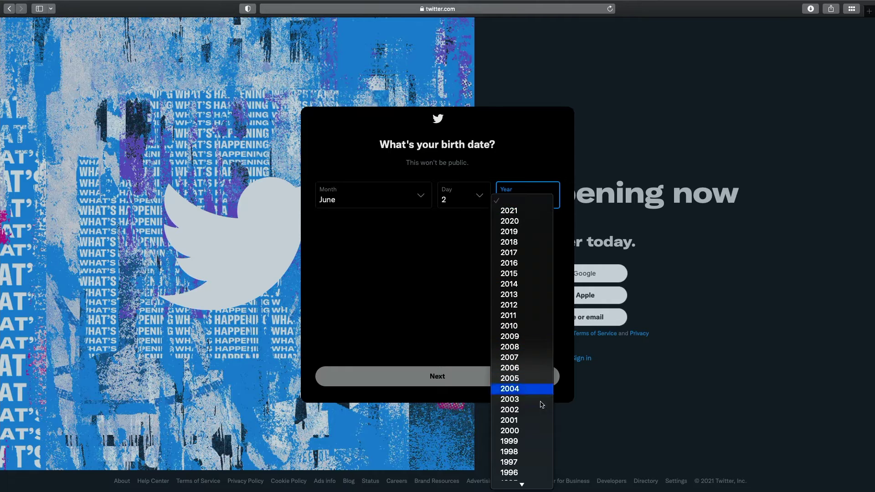
{"action": "scroll", "coordinate": [519, 456], "scroll_direction": "down", "scroll_amount": 3}
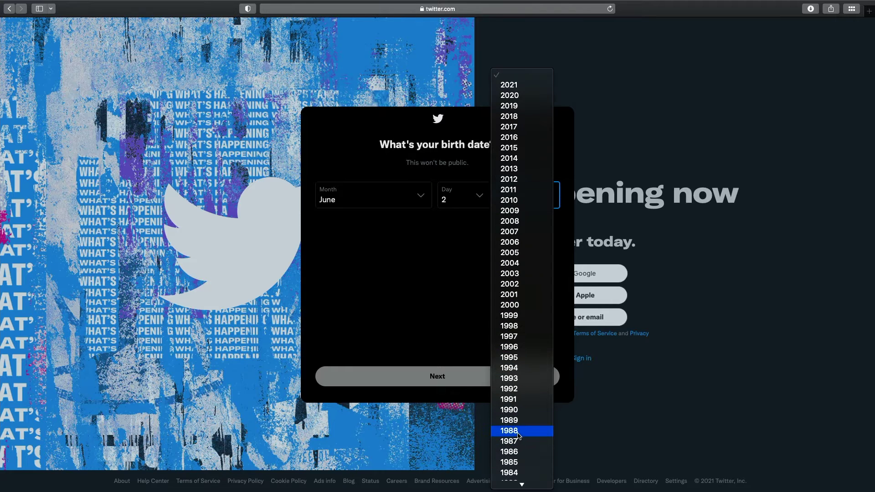
{"action": "left_click", "coordinate": [519, 432]}
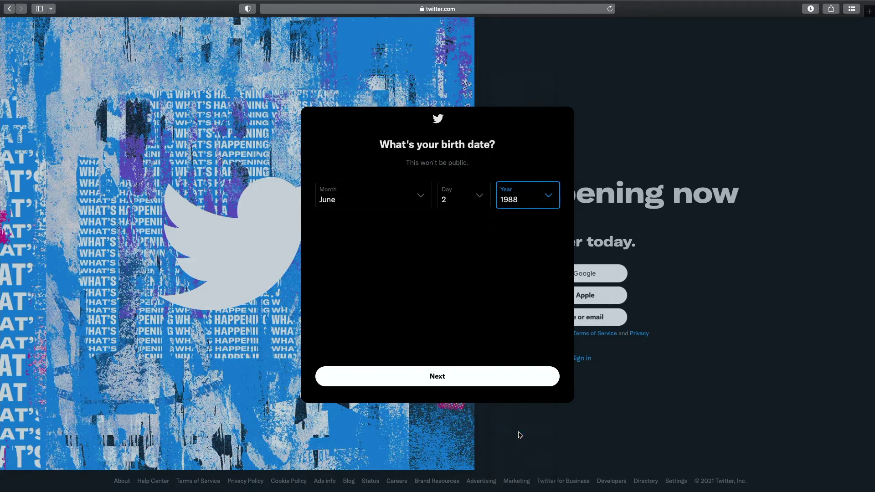
{"action": "left_click", "coordinate": [462, 379]}
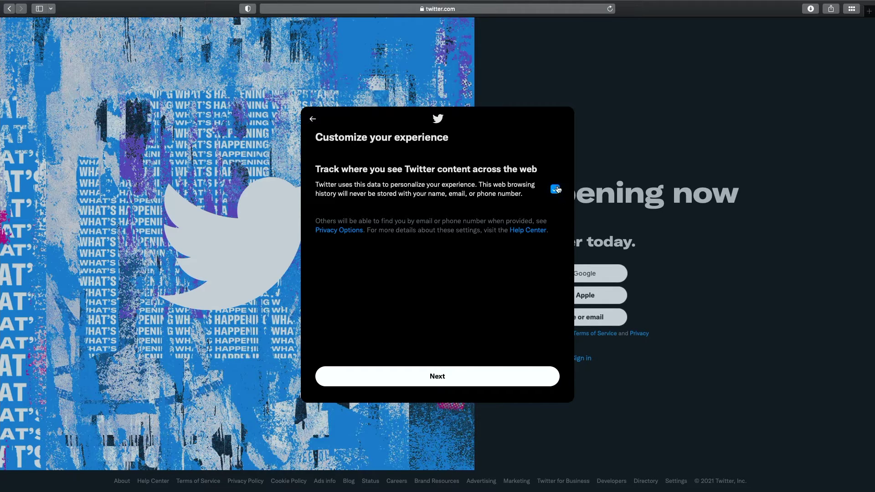
{"action": "left_click", "coordinate": [484, 374]}
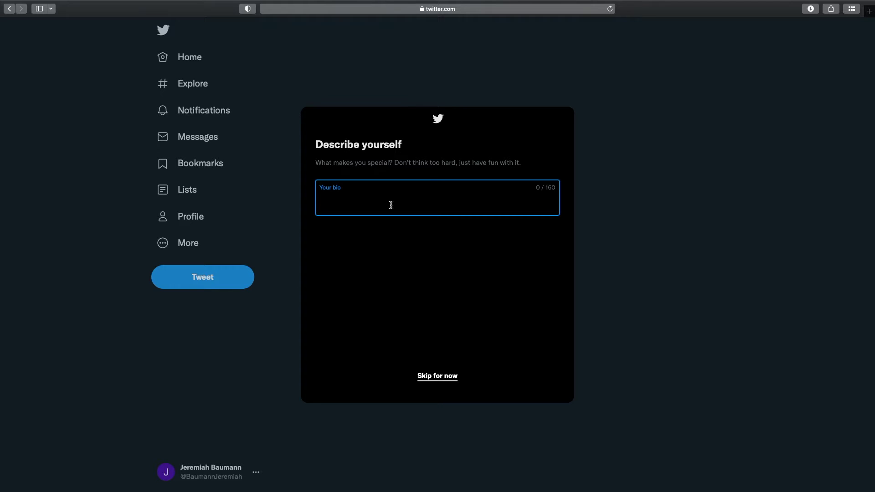
Enter a bio describing this as the Twitter account for the owner's CPT202 Podcast.
{"action": "type", "text": "The Twitte"}
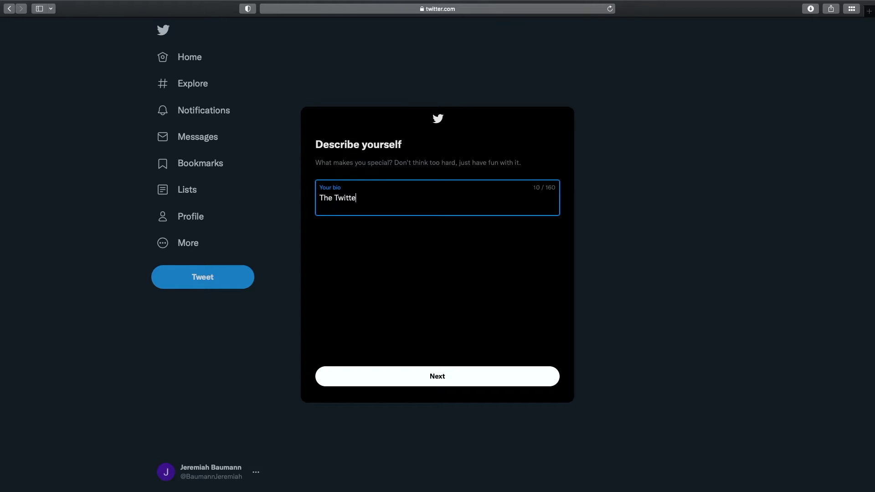
{"action": "type", "text": "r account for the Jeremiah's CPT202 "}
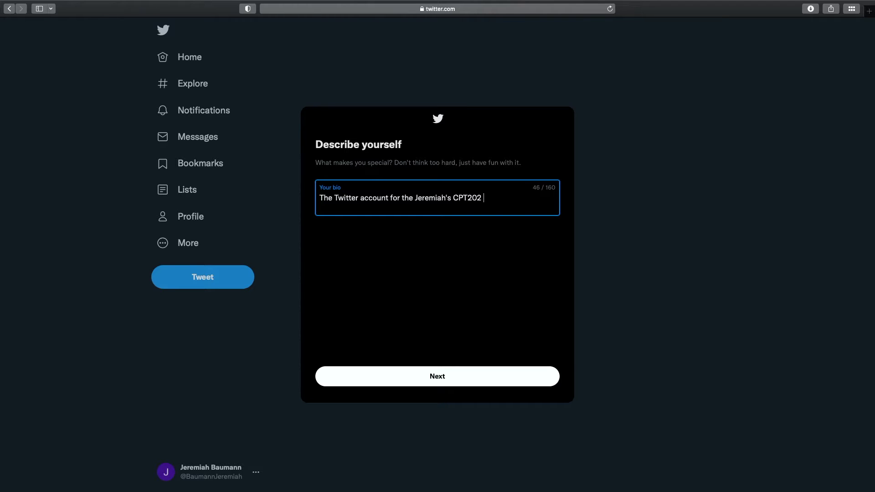
{"action": "type", "text": "Podcast"}
{"action": "left_click", "coordinate": [437, 378]}
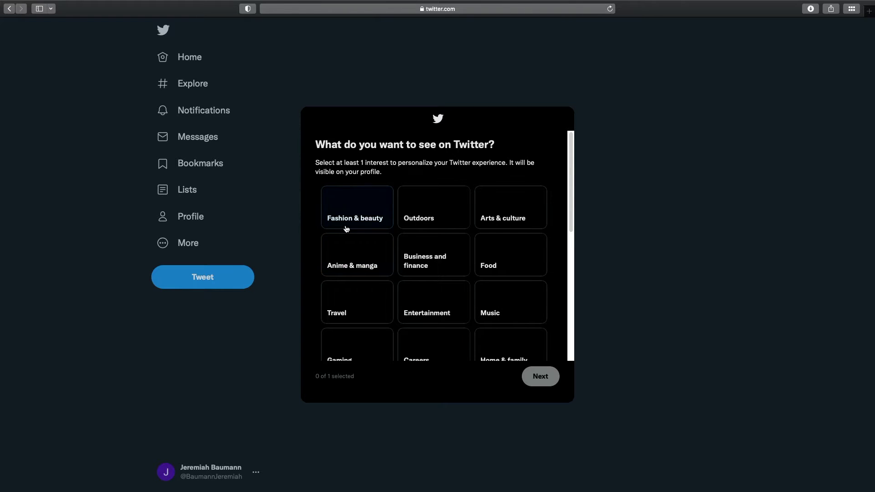
Choose Entertainment as the interest, skipping specific topics and suggested follows.
{"action": "scroll", "coordinate": [443, 261], "scroll_direction": "down", "scroll_amount": 6}
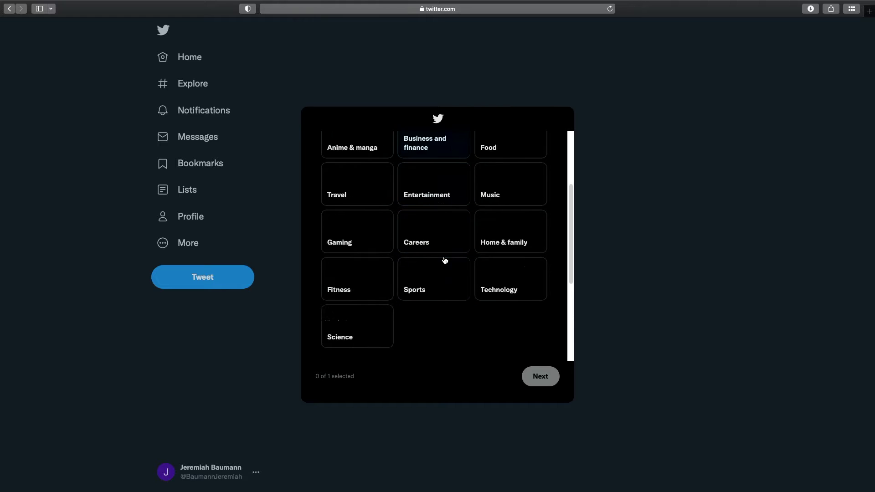
{"action": "scroll", "coordinate": [443, 261], "scroll_direction": "up", "scroll_amount": 5}
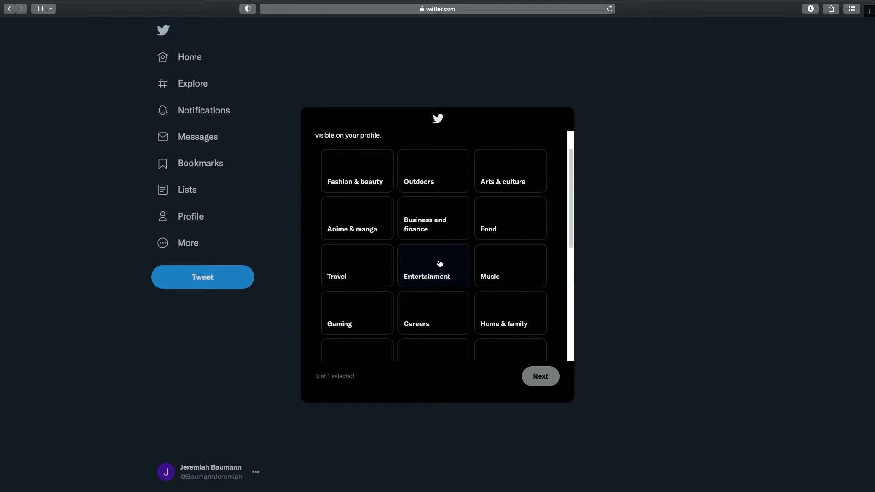
{"action": "scroll", "coordinate": [440, 263], "scroll_direction": "up", "scroll_amount": 1}
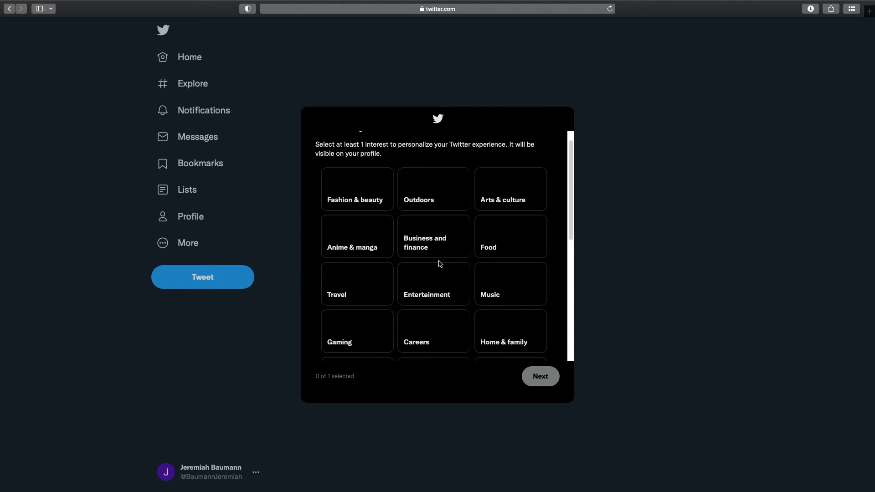
{"action": "scroll", "coordinate": [440, 264], "scroll_direction": "down", "scroll_amount": 1}
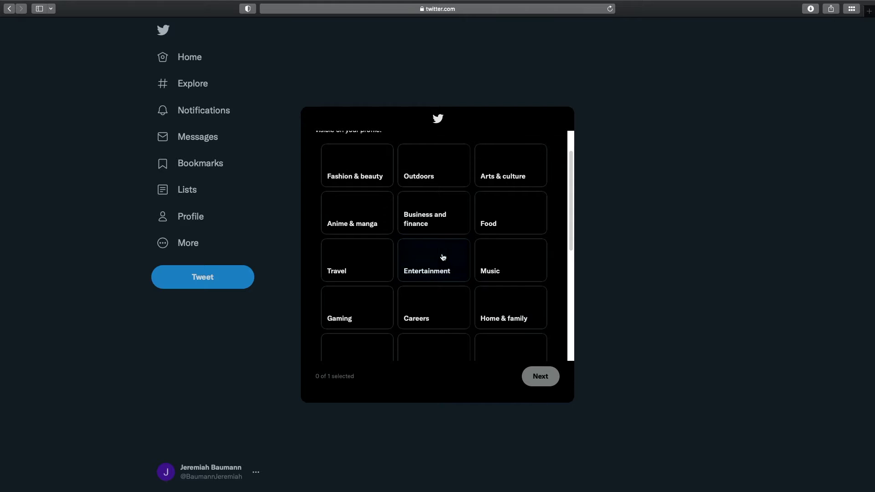
{"action": "left_click", "coordinate": [425, 251]}
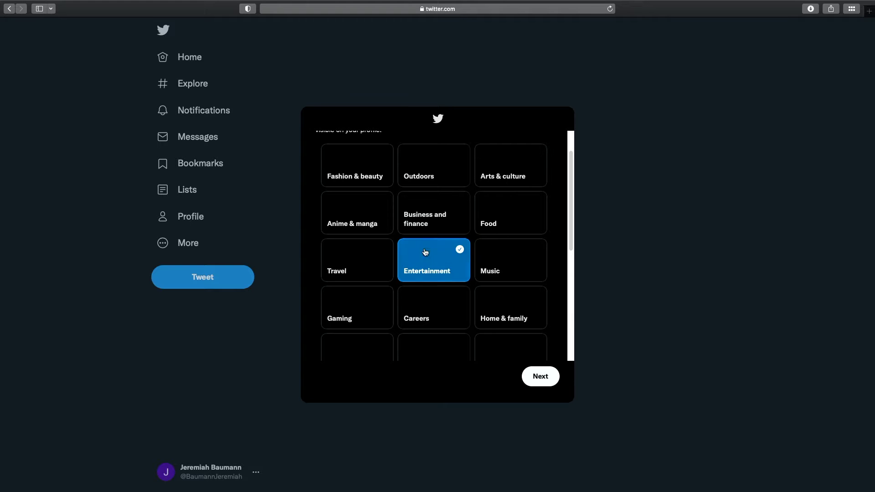
{"action": "left_click", "coordinate": [543, 383]}
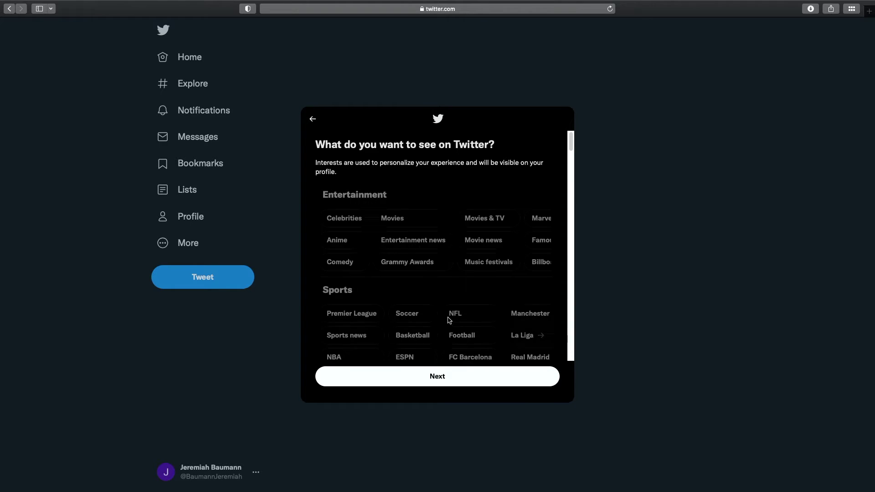
{"action": "scroll", "coordinate": [449, 319], "scroll_direction": "down", "scroll_amount": 5}
{"action": "left_click", "coordinate": [486, 383]}
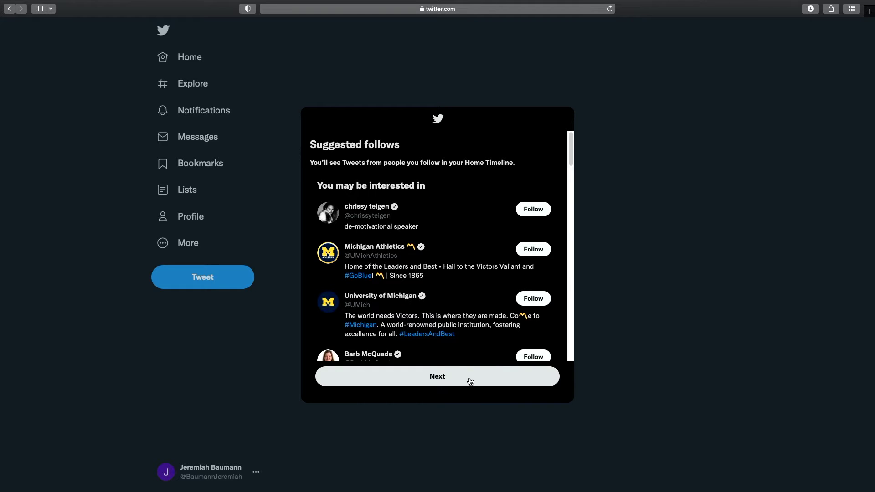
{"action": "scroll", "coordinate": [441, 310], "scroll_direction": "down", "scroll_amount": 5}
{"action": "left_click", "coordinate": [449, 382]}
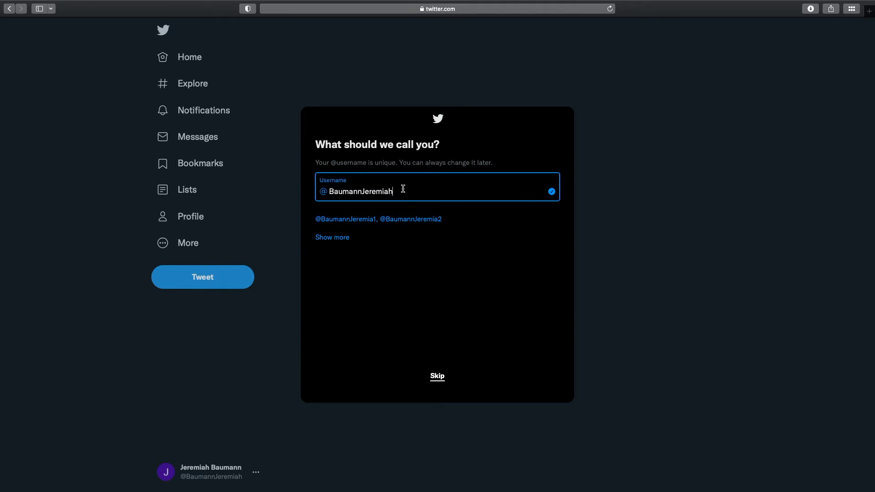
Replace the suggested username with a shortened CPT202 podcast name under 15 characters.
{"action": "left_click_drag", "start_coordinate": [405, 190], "coordinate": [302, 190]}
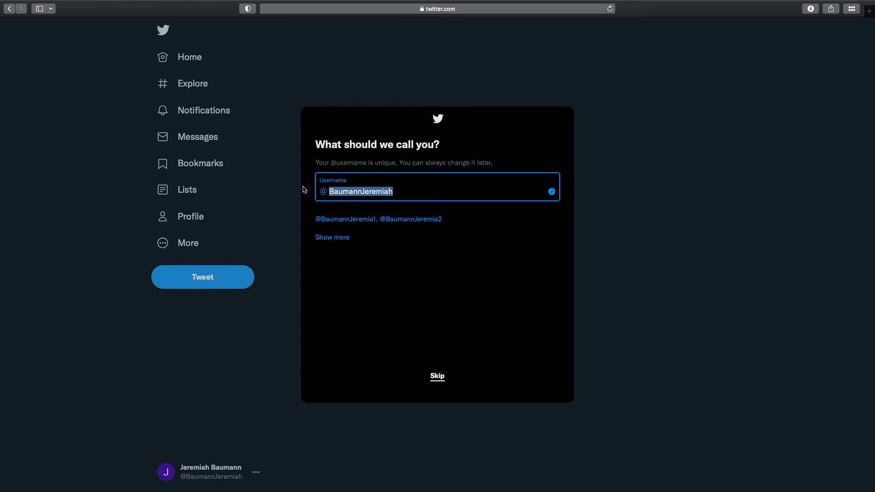
{"action": "type", "text": "JeremiahsCP"}
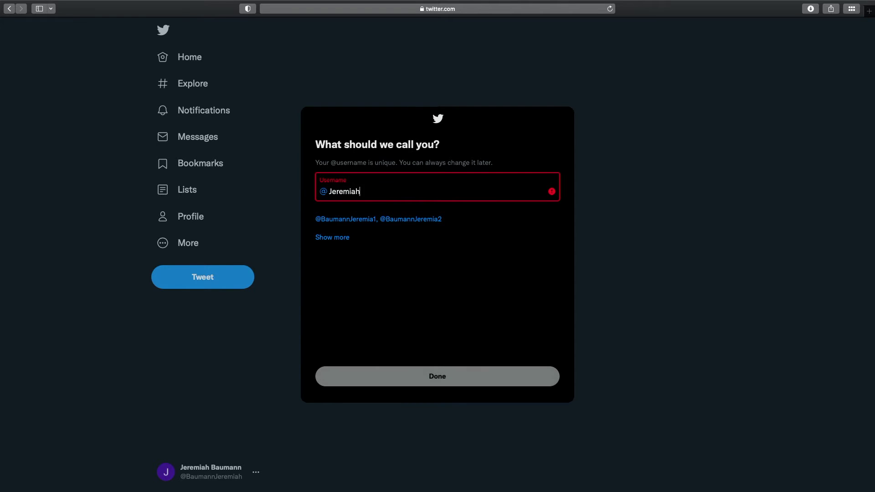
{"action": "type", "text": "T202"}
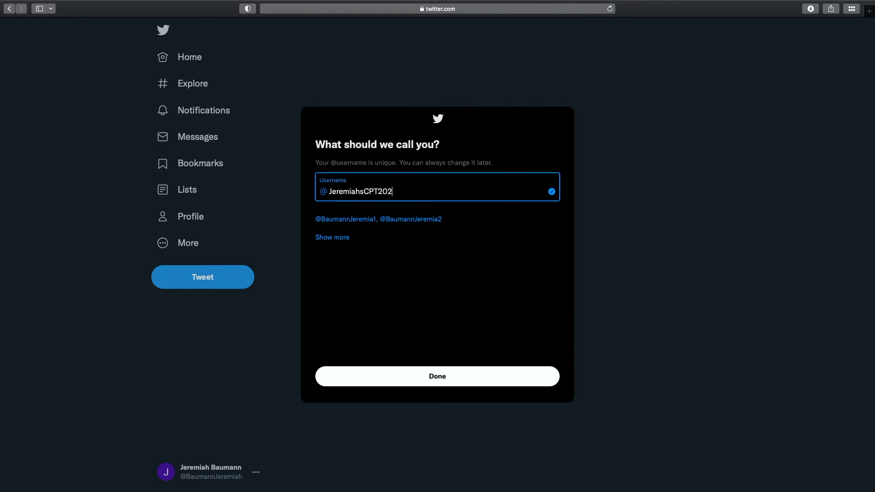
{"action": "type", "text": "Pod"}
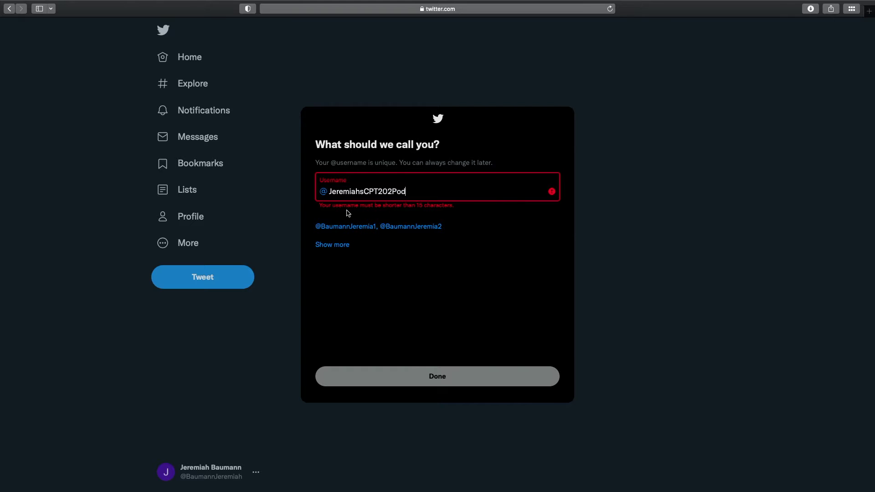
{"action": "left_click_drag", "start_coordinate": [365, 192], "coordinate": [333, 192]}
{"action": "type", "text": "B"}
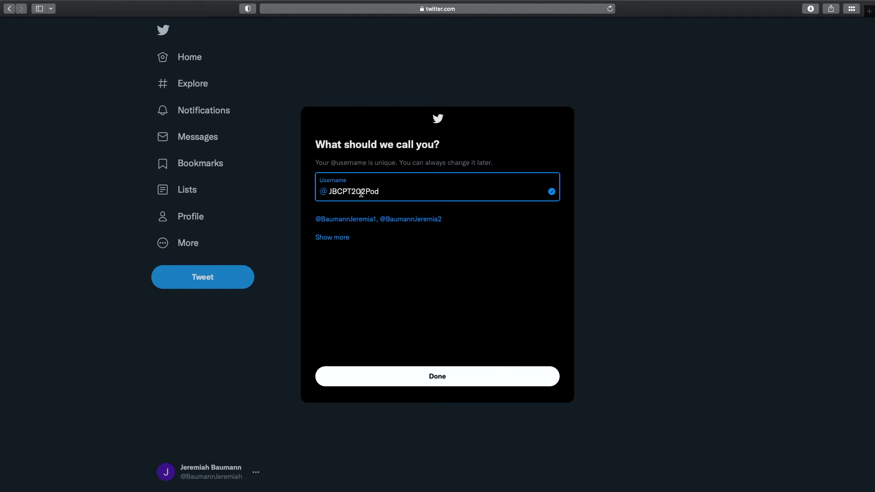
{"action": "left_click", "coordinate": [382, 191]}
{"action": "left_click", "coordinate": [471, 380]}
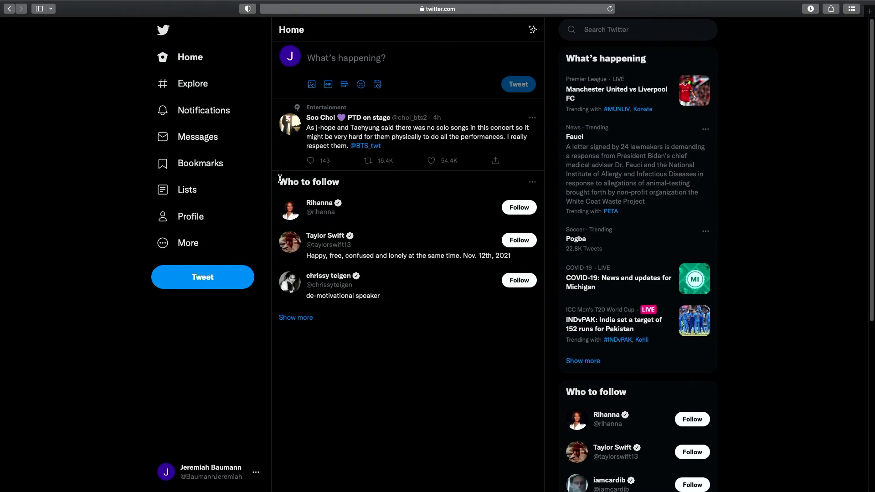
Open the new account's profile page.
{"action": "left_click", "coordinate": [204, 216]}
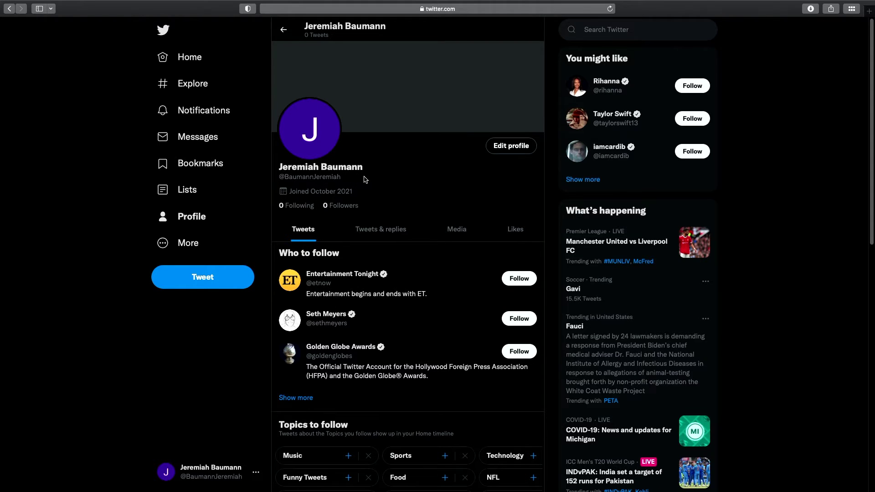
Change the profile display name to the owner's CPT202 Podcast.
{"action": "left_click", "coordinate": [510, 147]}
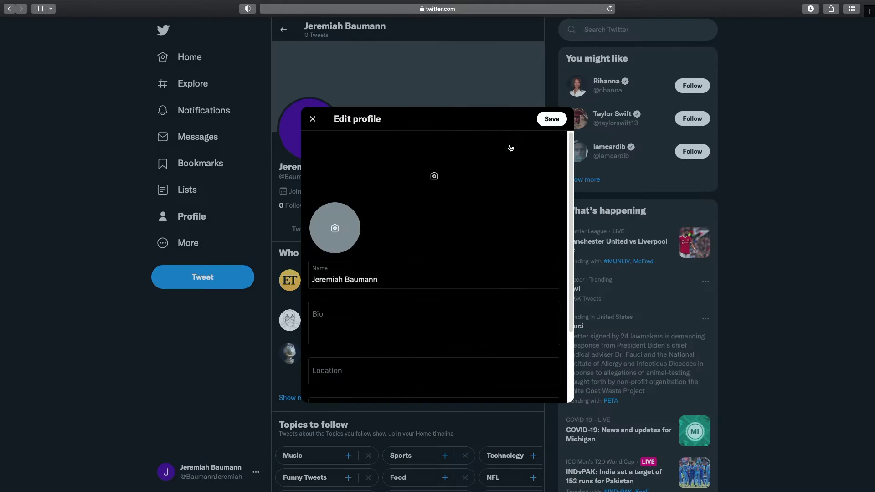
{"action": "left_click", "coordinate": [388, 278]}
{"action": "left_click_drag", "start_coordinate": [391, 278], "coordinate": [274, 259]}
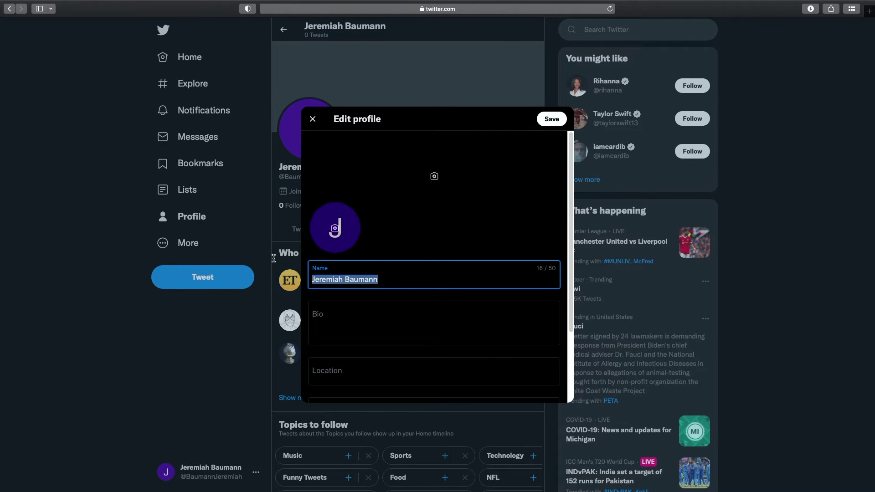
{"action": "type", "text": "Jmiah"}
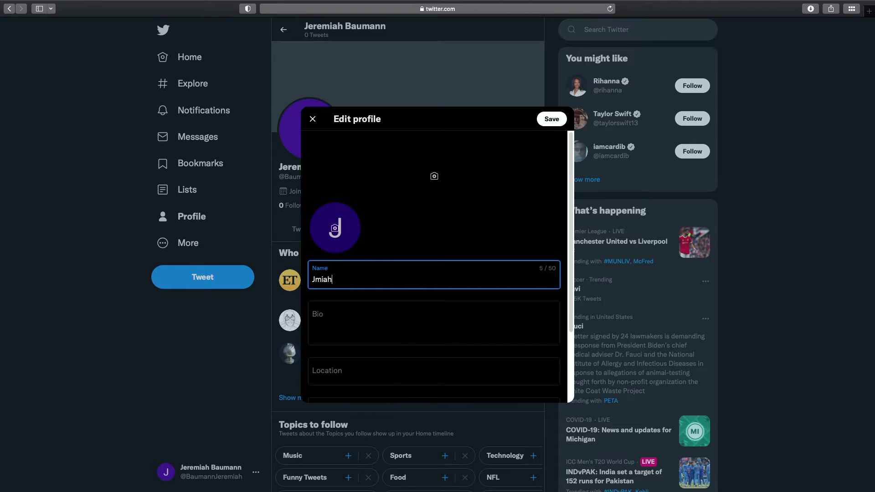
{"action": "key", "text": "BackSpace"}
{"action": "key", "text": "BackSpace"}
{"action": "key", "text": "BackSpace"}
{"action": "key", "text": "BackSpace"}
{"action": "type", "text": "eremiah's CPT202 Podcast"}
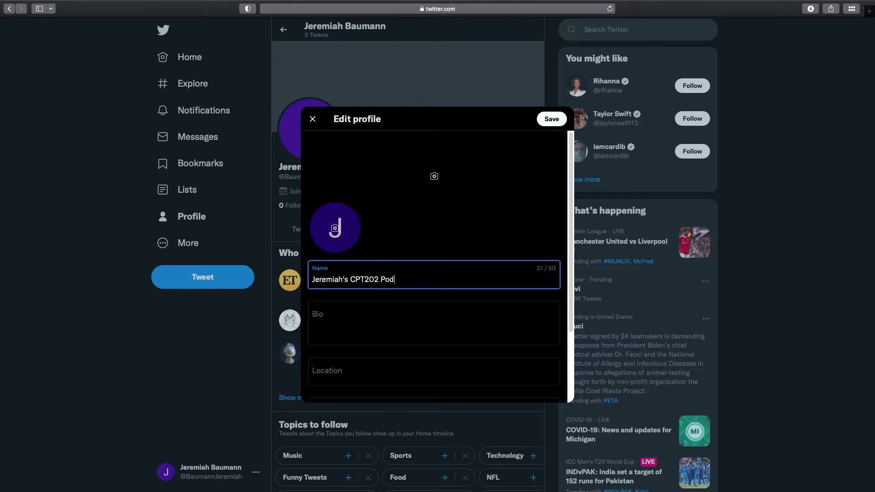
Set the profile website to anchor.fm.
{"action": "left_click", "coordinate": [369, 337]}
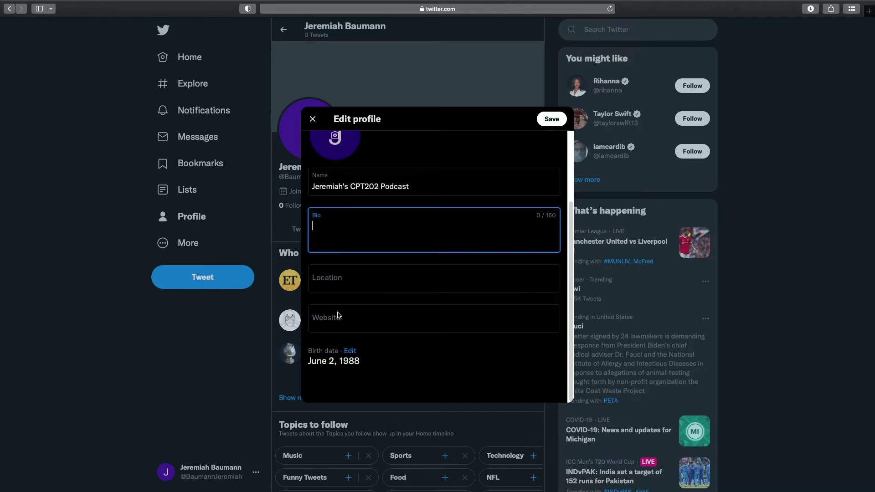
{"action": "left_click", "coordinate": [354, 319]}
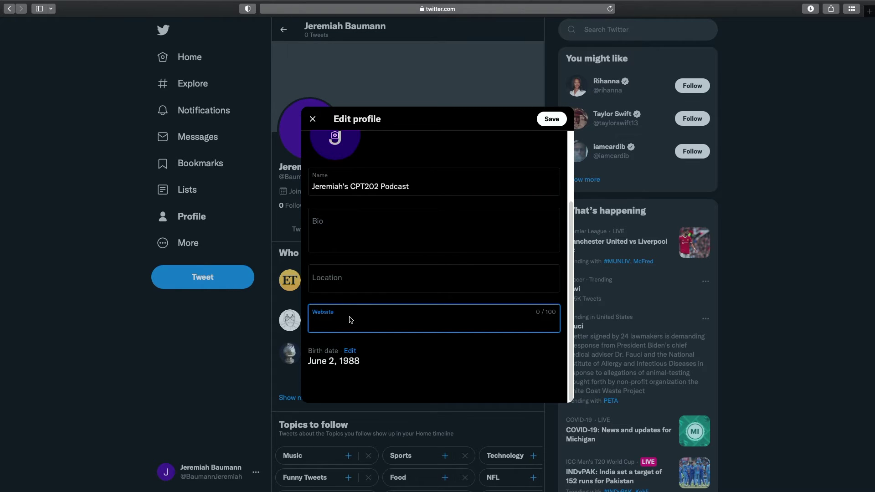
{"action": "type", "text": "anchor.fm"}
Write a bio calling it the official Twitter account for the owner's CPT202 Podcast.
{"action": "left_click", "coordinate": [343, 230]}
{"action": "scroll", "coordinate": [341, 239], "scroll_direction": "up", "scroll_amount": 3}
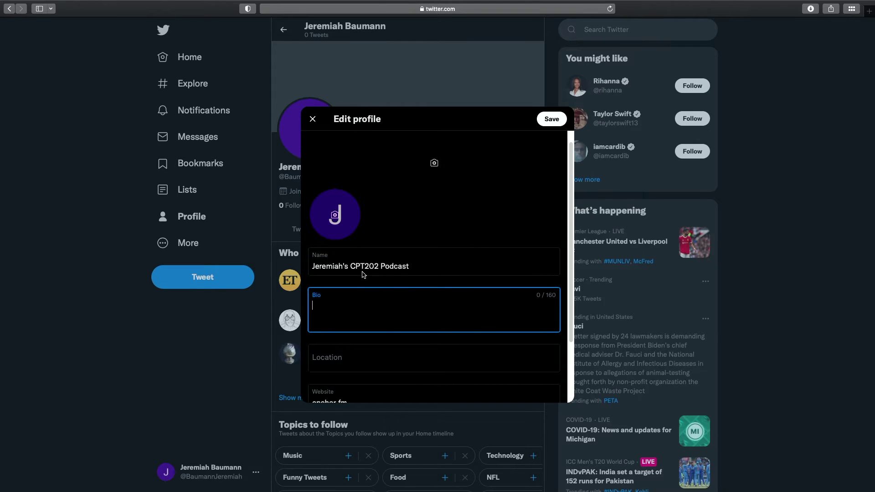
{"action": "type", "text": "The official tw"}
{"action": "key", "text": "BackSpace"}
{"action": "type", "text": "Twie"}
{"action": "key", "text": "BackSpace"}
{"action": "type", "text": "tter account for the Jeremiah"}
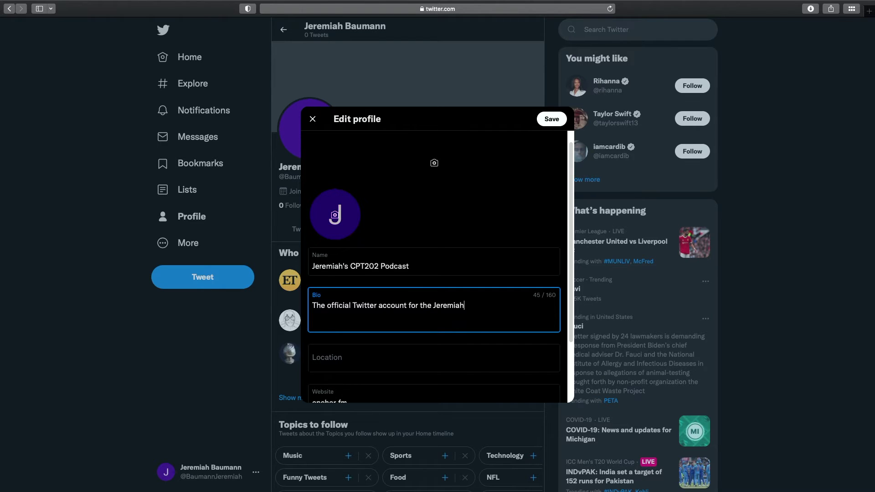
{"action": "type", "text": "'s CPT202 Podcast"}
Upload My Post.png as the profile picture.
{"action": "left_click", "coordinate": [335, 215]}
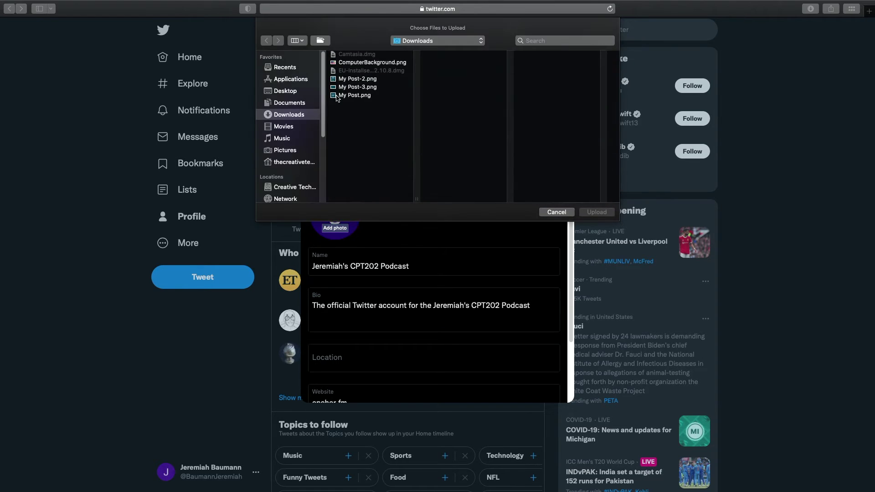
{"action": "left_click", "coordinate": [369, 95]}
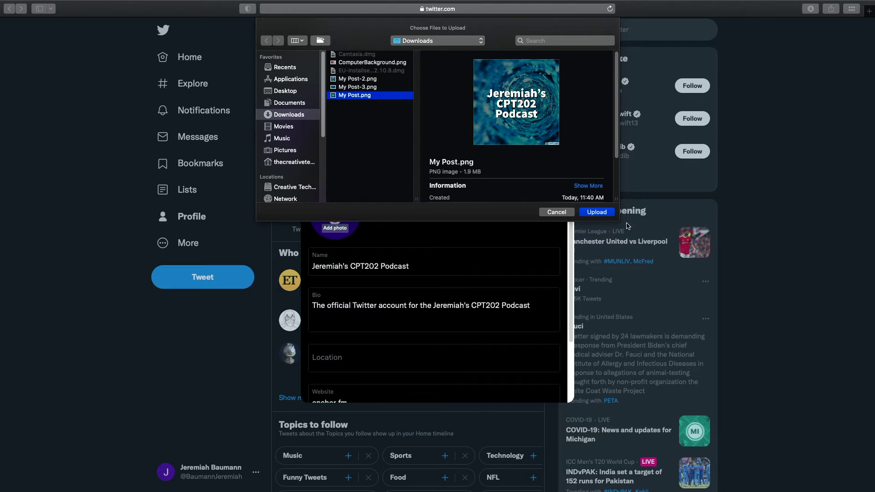
{"action": "left_click", "coordinate": [595, 213]}
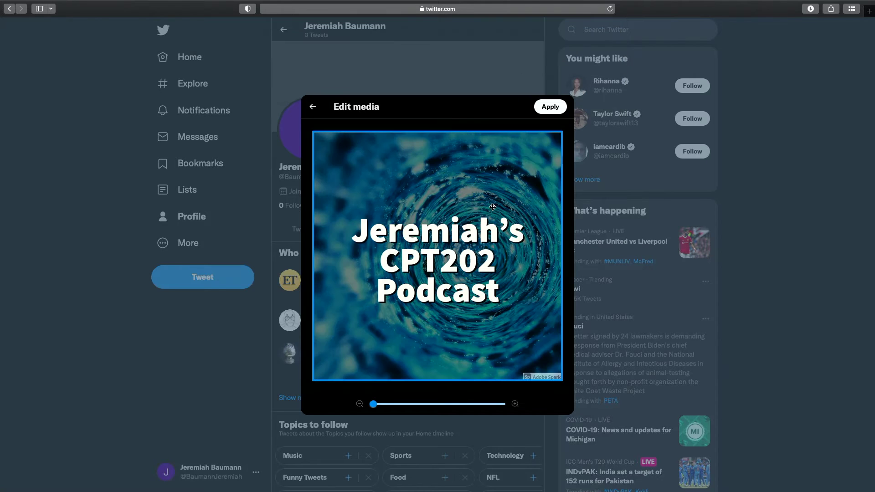
{"action": "left_click", "coordinate": [550, 107]}
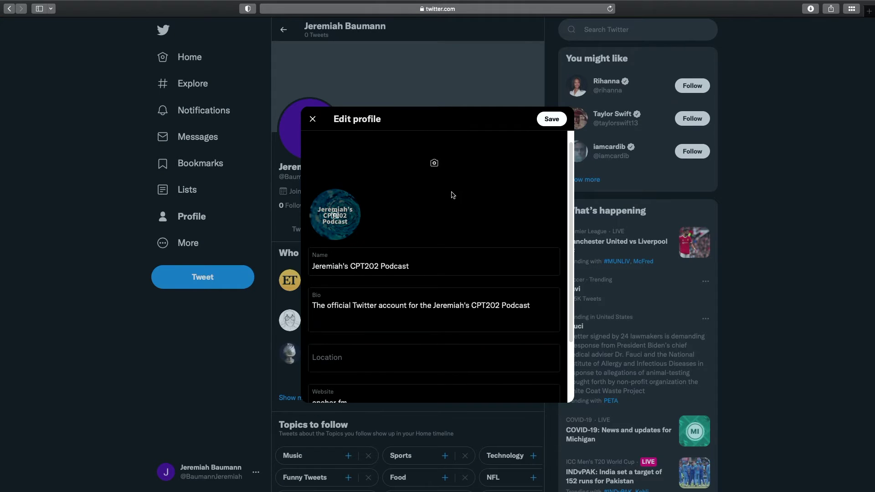
Set My Post-3.png as the header, shifted lower in the crop, and save the profile.
{"action": "left_click", "coordinate": [434, 164]}
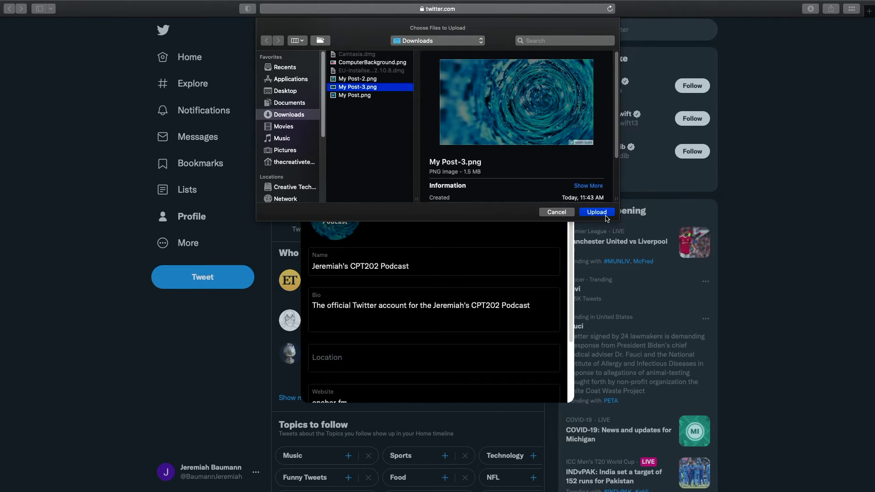
{"action": "left_click", "coordinate": [604, 212]}
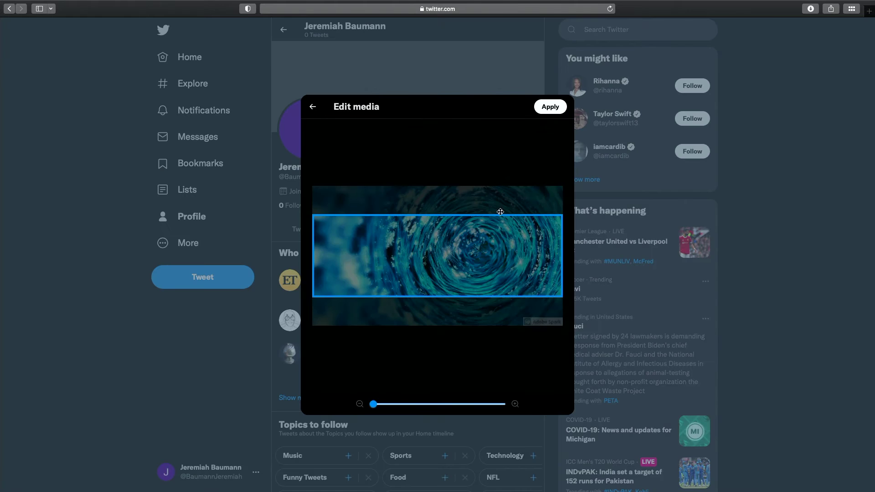
{"action": "left_click_drag", "start_coordinate": [490, 281], "coordinate": [496, 290]}
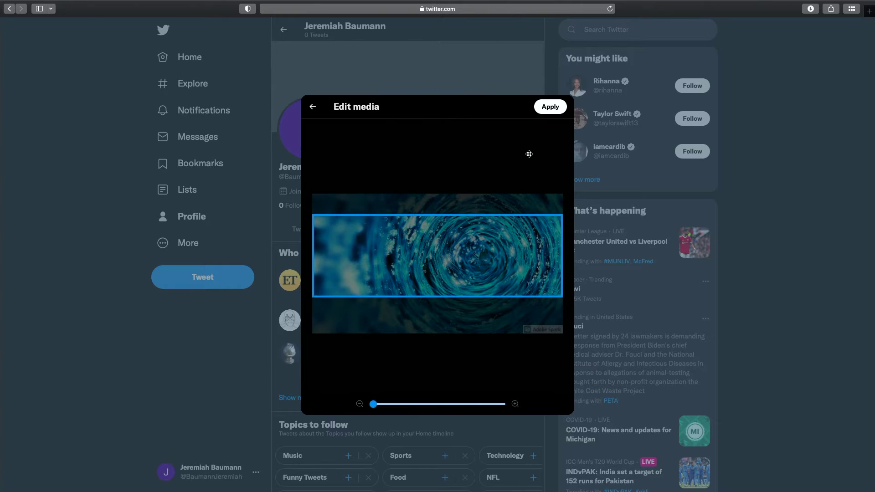
{"action": "left_click", "coordinate": [554, 109]}
{"action": "left_click", "coordinate": [553, 120]}
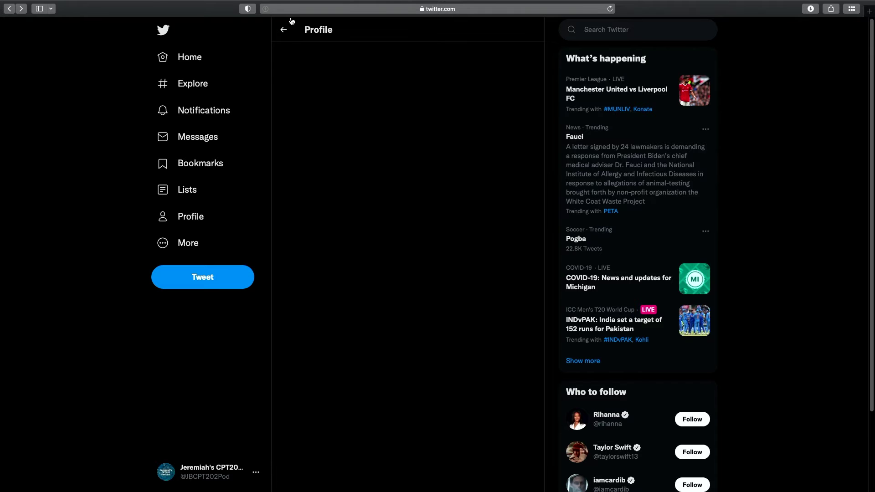
{"action": "left_click", "coordinate": [191, 217]}
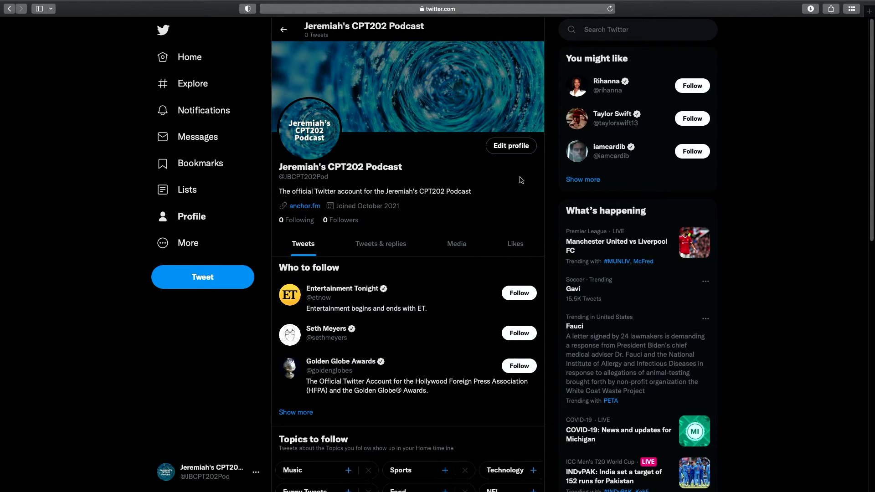
{"action": "left_click", "coordinate": [615, 30]}
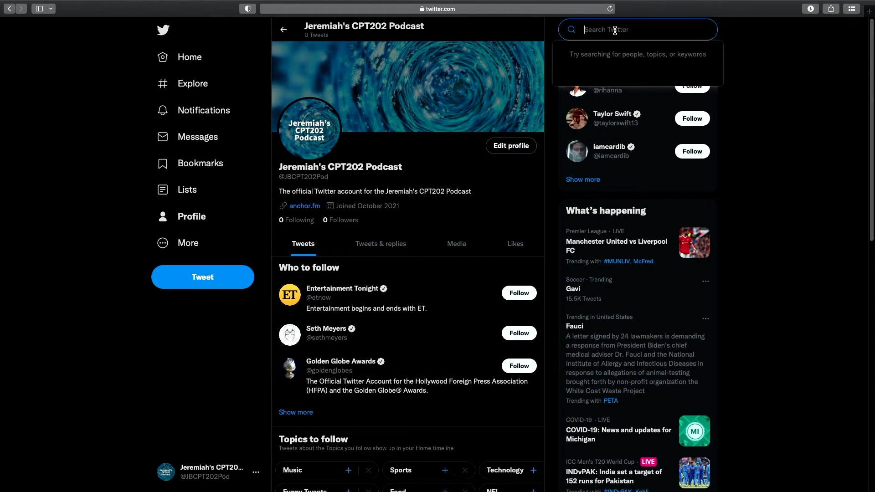
{"action": "type", "text": "@"}
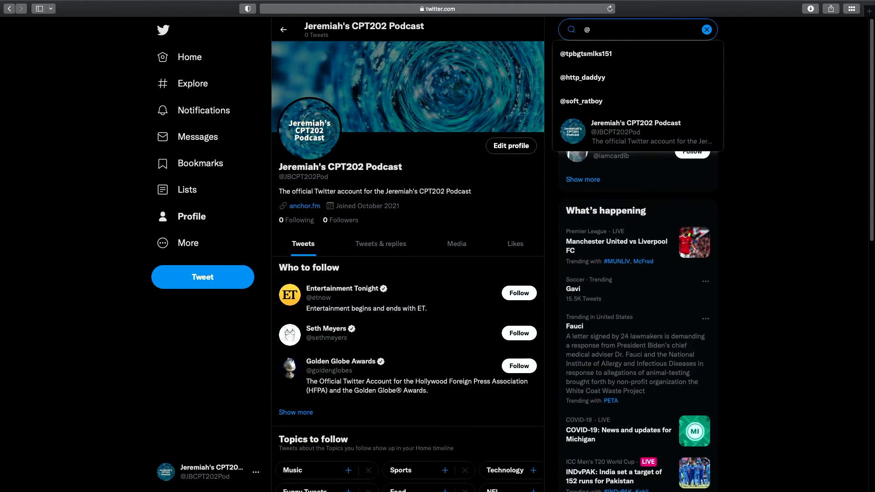
{"action": "type", "text": "creativetec"}
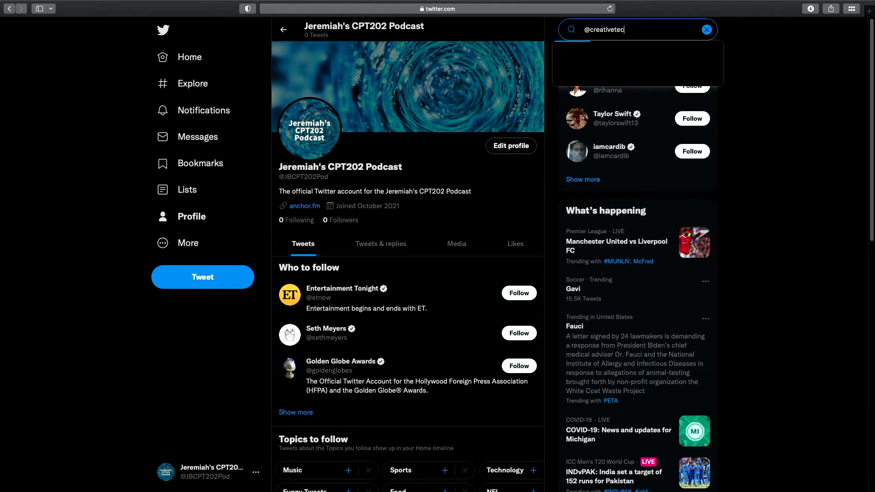
{"action": "type", "text": "hjb"}
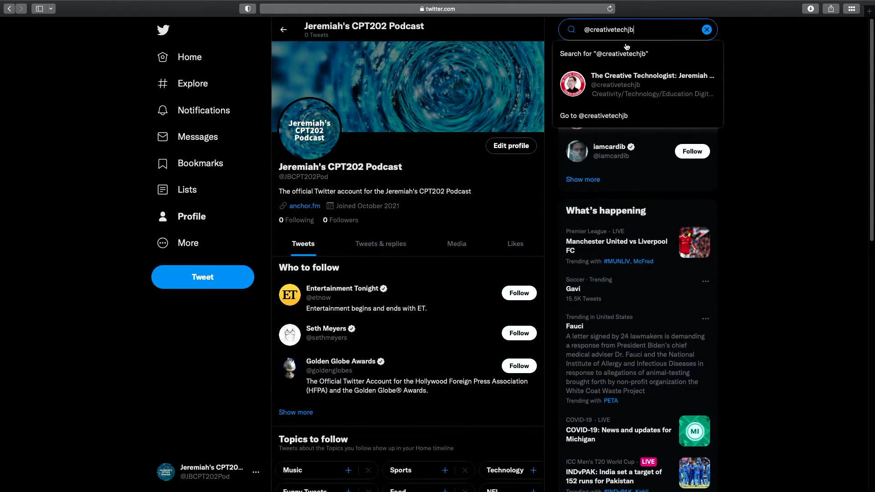
{"action": "left_click", "coordinate": [626, 82]}
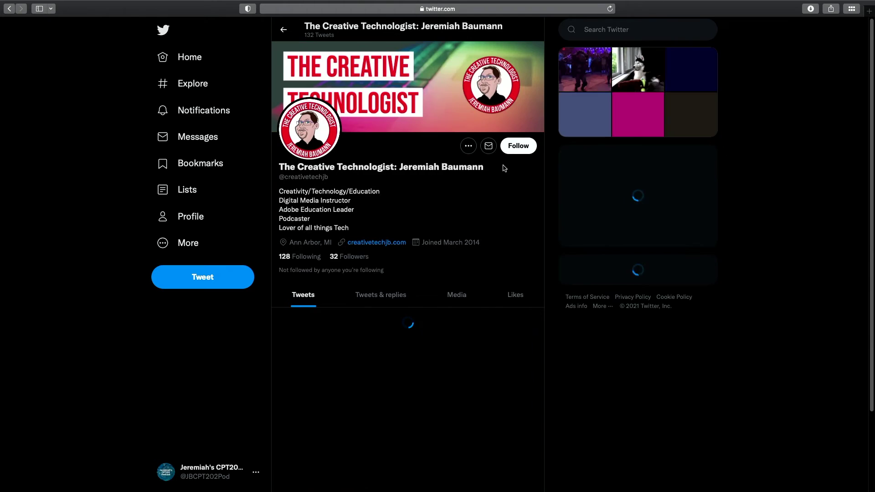
{"action": "left_click", "coordinate": [515, 148]}
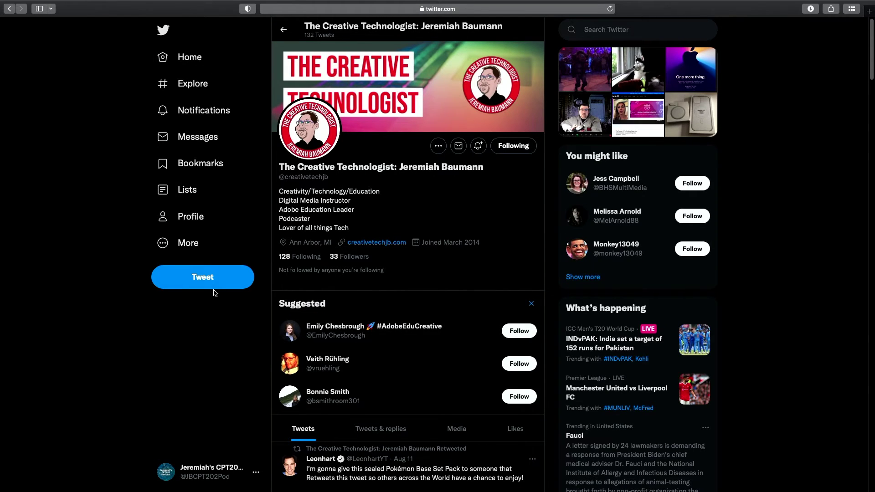
{"action": "left_click", "coordinate": [189, 217]}
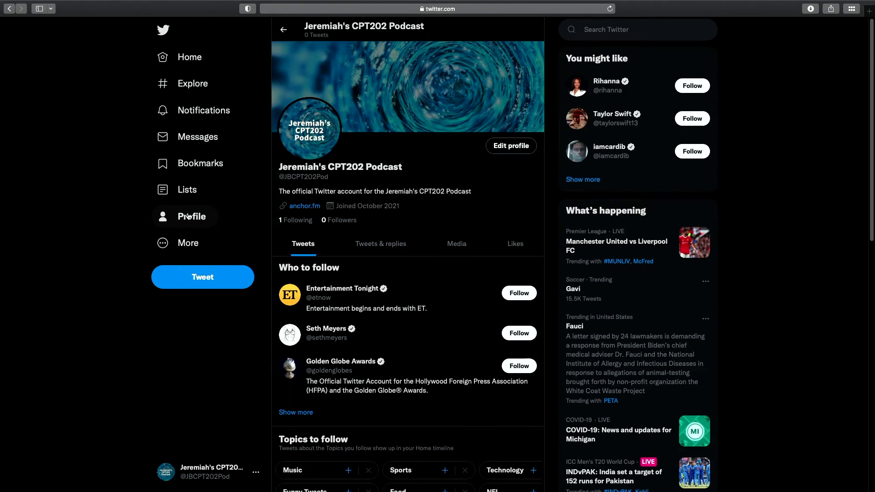
{"action": "left_click", "coordinate": [215, 281]}
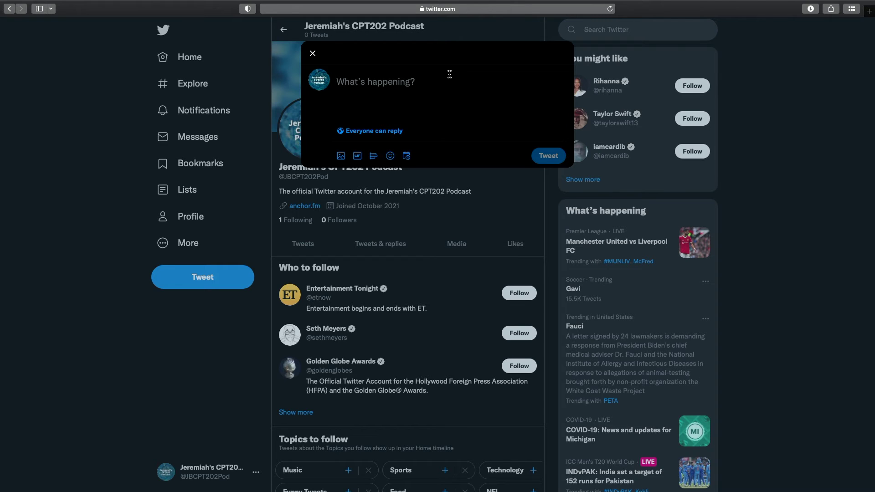
{"action": "type", "text": "Hey ever"}
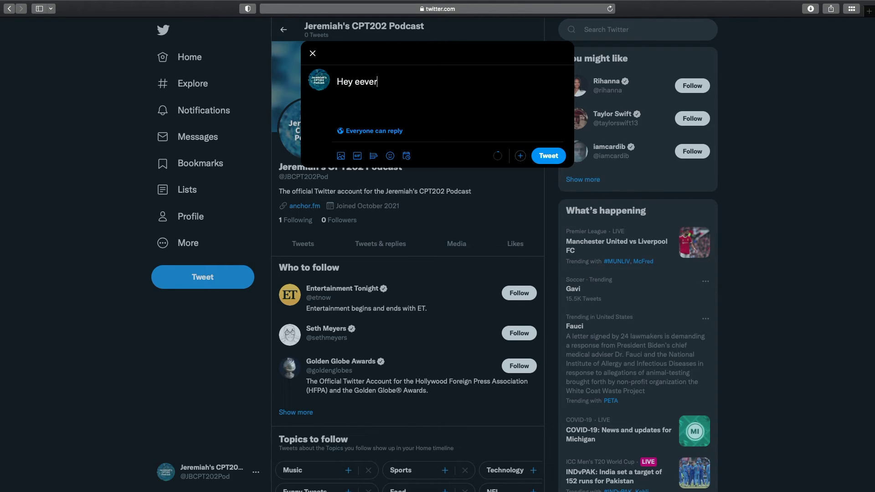
{"action": "key", "text": "BackSpace"}
{"action": "key", "text": "BackSpace"}
{"action": "key", "text": "BackSpace"}
{"action": "type", "text": "veryone, brand new pod"}
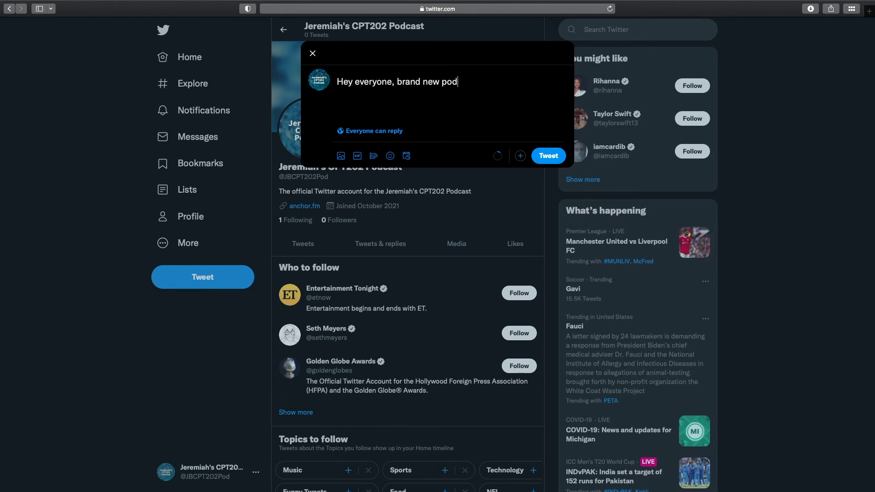
{"action": "type", "text": "cast is live - be sure to listen in to episode "}
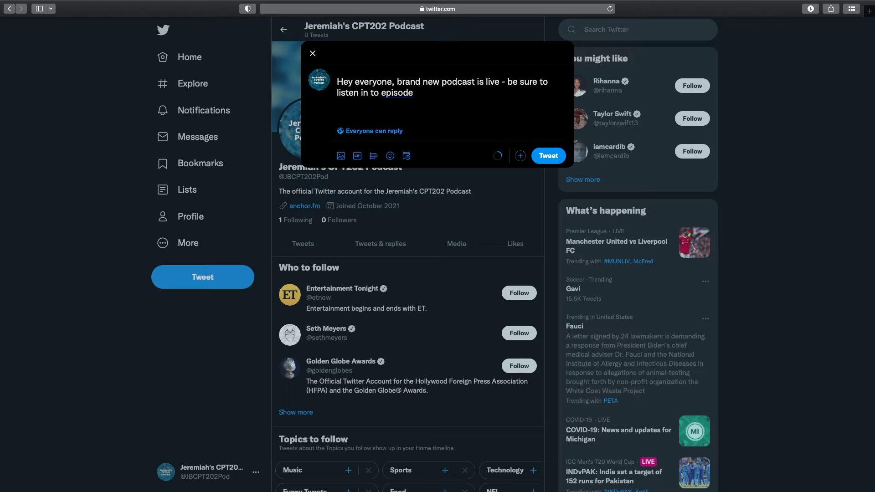
{"action": "type", "text": "one @creat"}
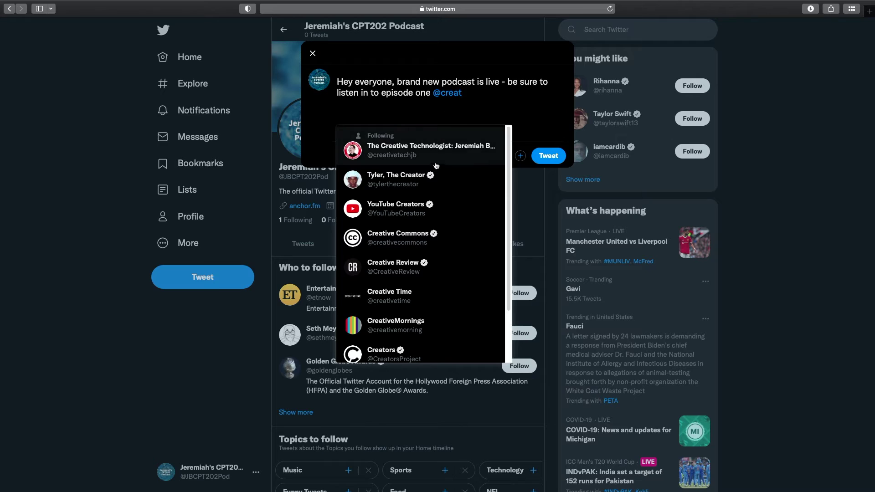
{"action": "left_click", "coordinate": [438, 155]}
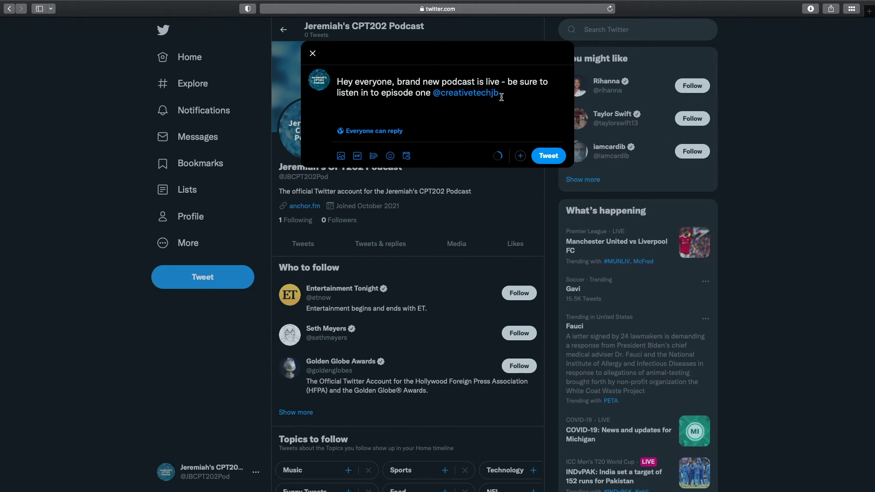
{"action": "type", "text": "#CPT202 #Finlandia"}
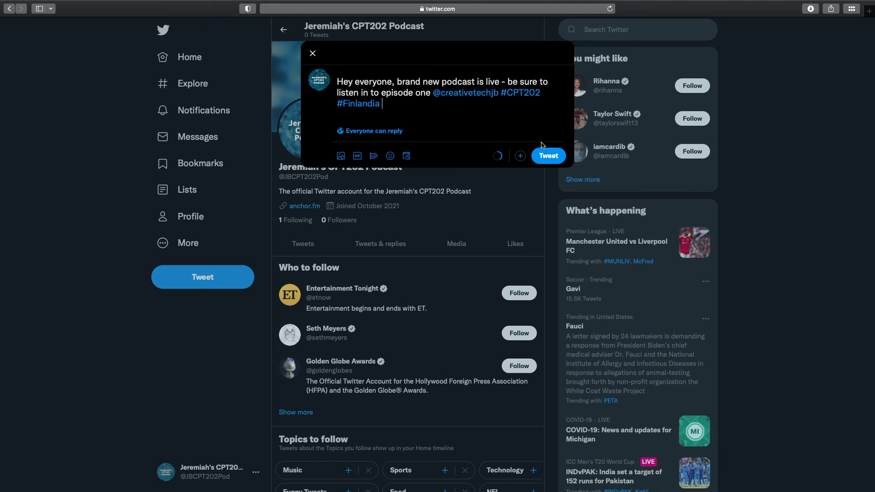
Attach the My Post-2.png episode image to the announcement tweet and post it.
{"action": "left_click", "coordinate": [341, 157]}
{"action": "left_click", "coordinate": [366, 97]}
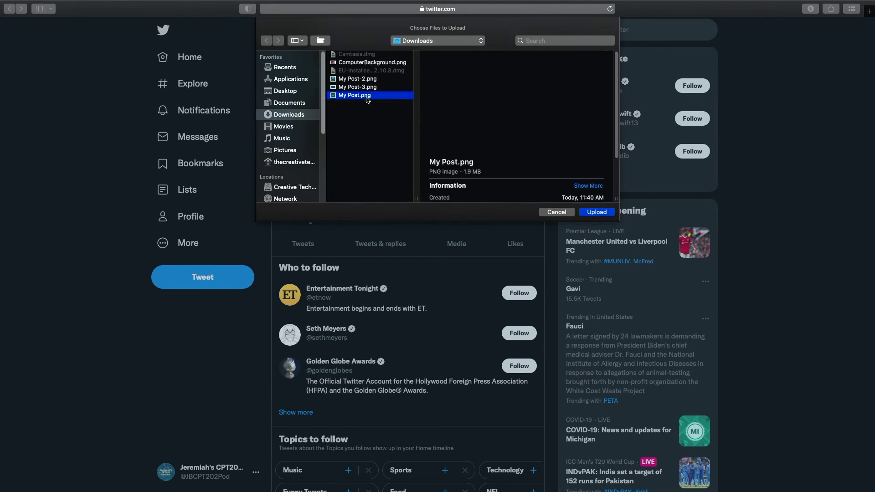
{"action": "left_click", "coordinate": [370, 80]}
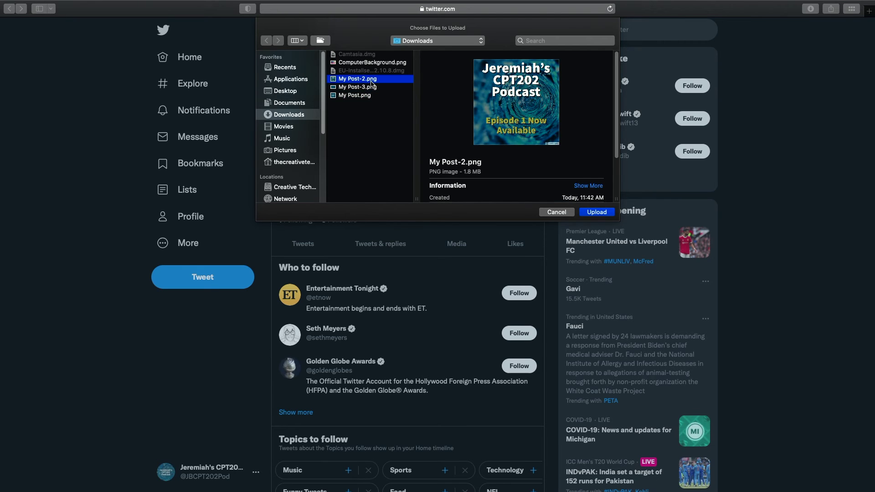
{"action": "left_click", "coordinate": [603, 214]}
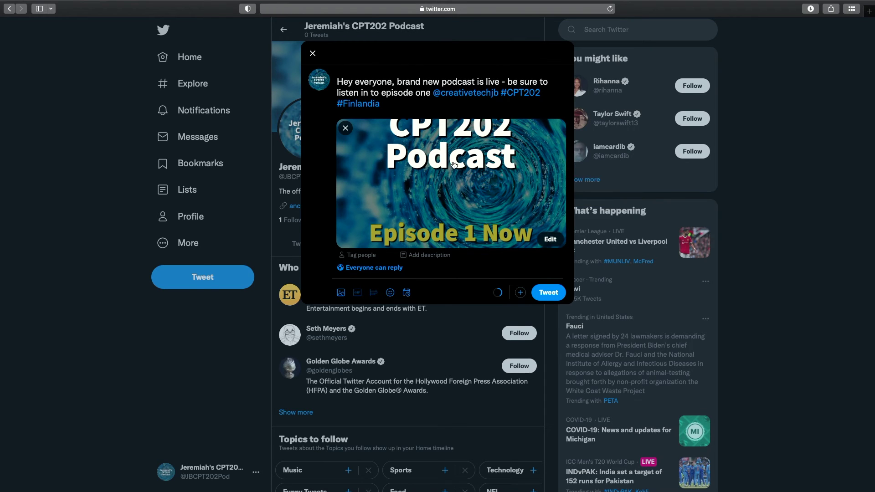
{"action": "left_click", "coordinate": [558, 292]}
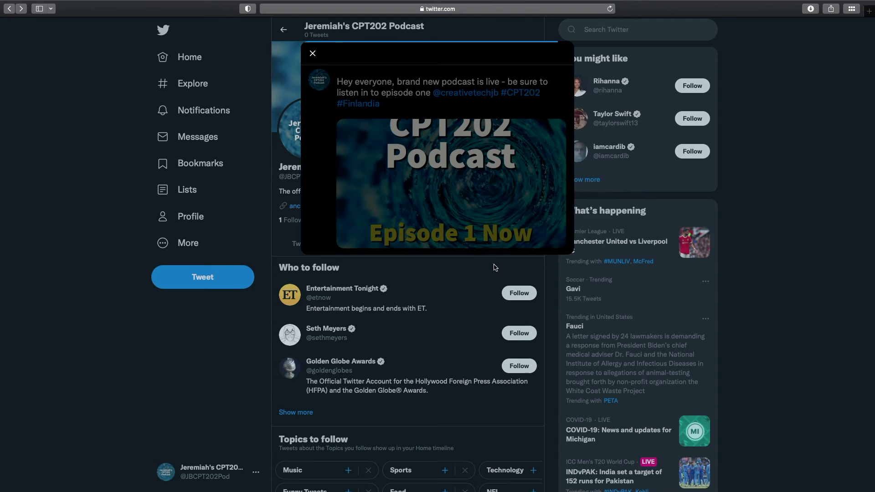
View the posted tweet's 'Episode 1 Now' image full size, then close it.
{"action": "scroll", "coordinate": [502, 260], "scroll_direction": "down", "scroll_amount": 1}
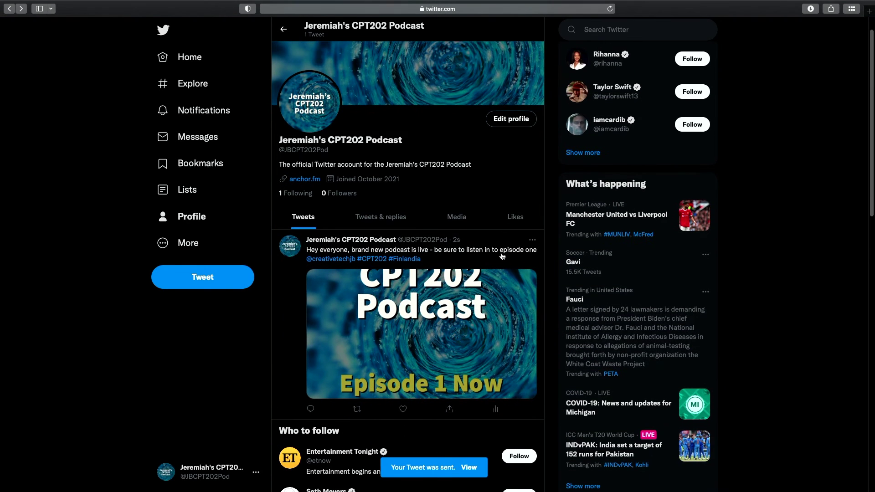
{"action": "left_click", "coordinate": [474, 308]}
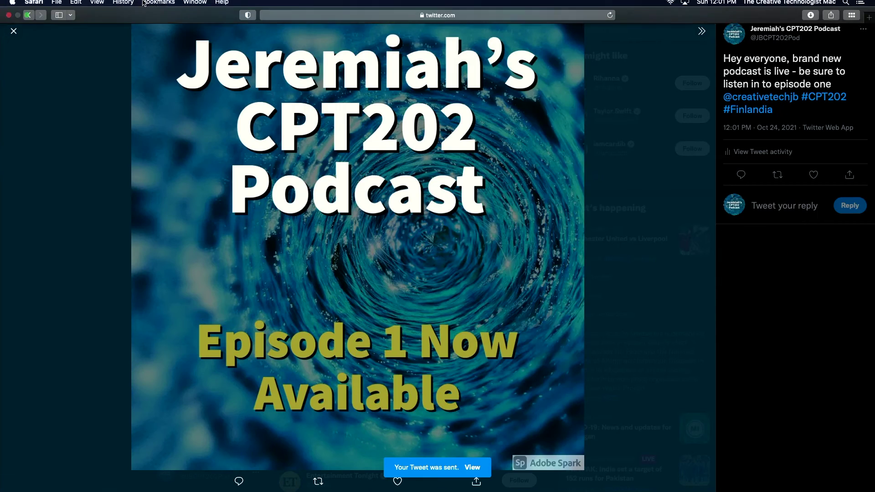
{"action": "left_click", "coordinate": [14, 31]}
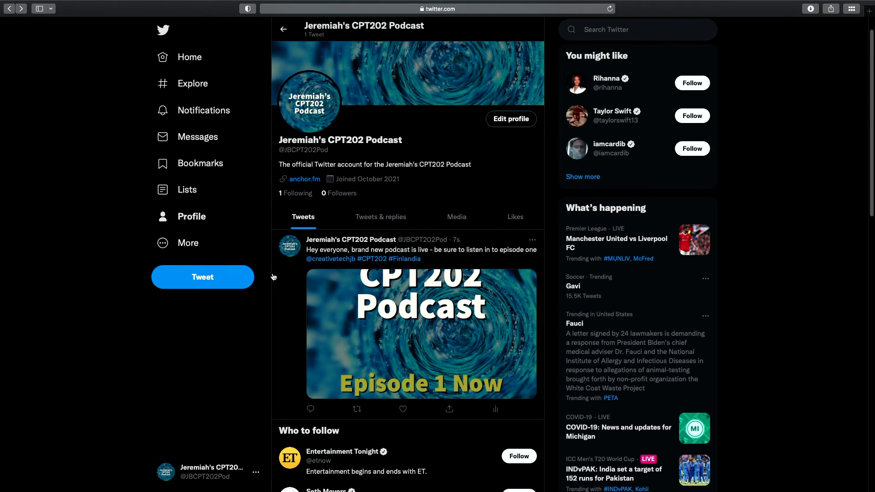
{"action": "left_click", "coordinate": [238, 281]}
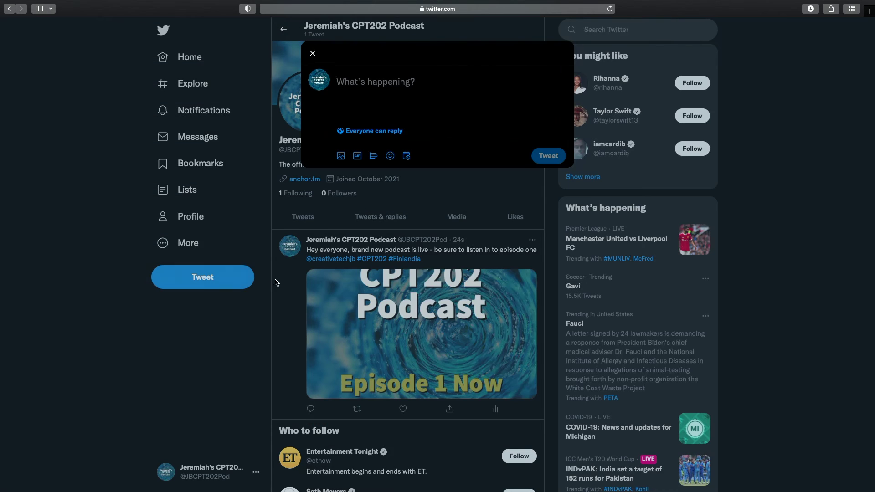
{"action": "left_click", "coordinate": [340, 156]}
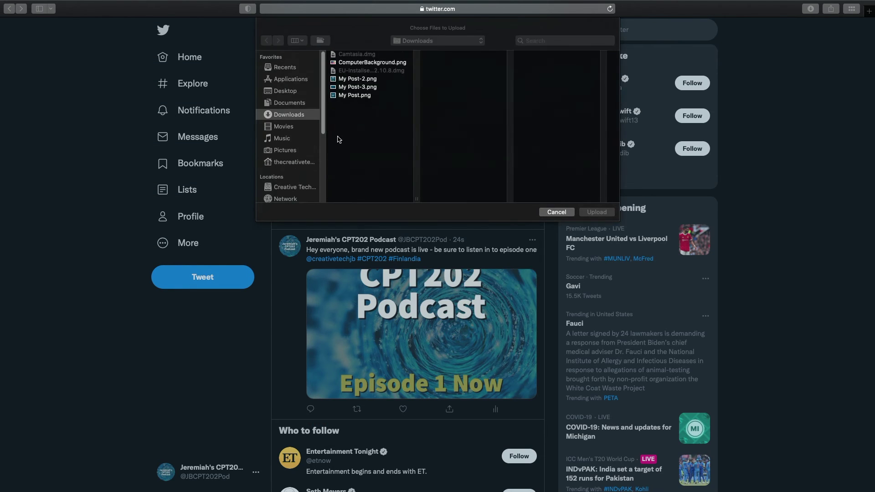
{"action": "left_click", "coordinate": [373, 80]}
{"action": "left_click", "coordinate": [607, 216]}
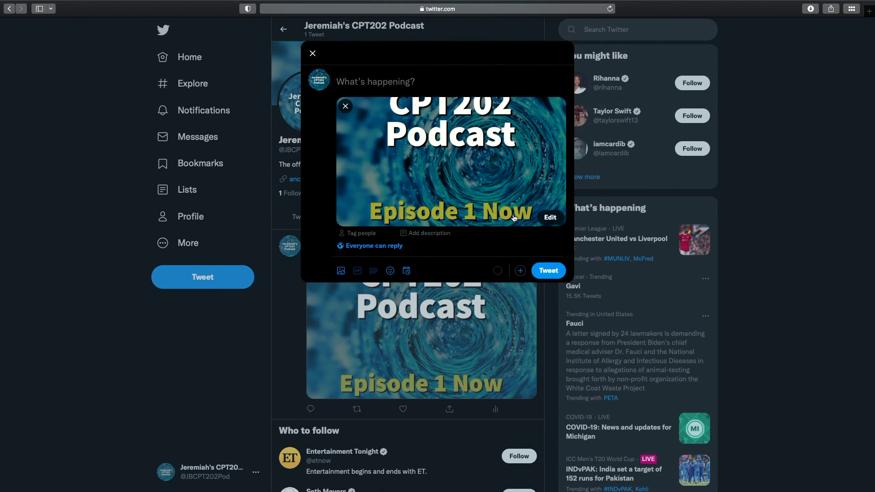
{"action": "left_click", "coordinate": [544, 219]}
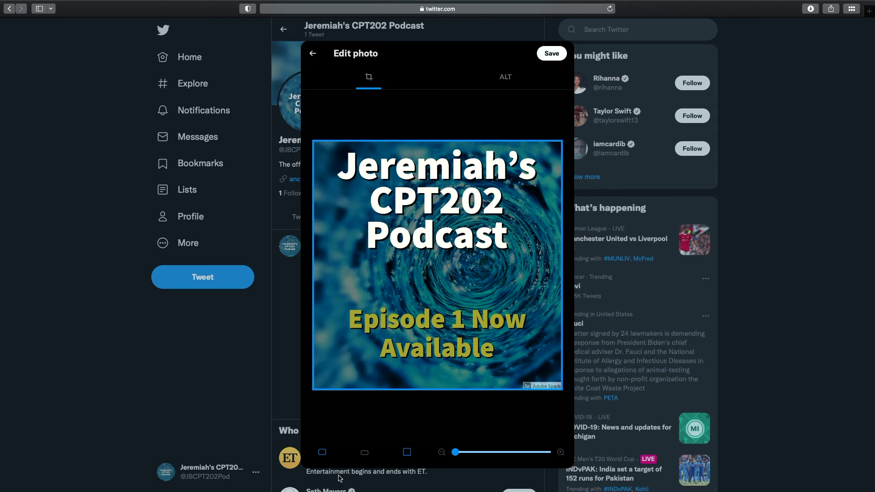
{"action": "left_click", "coordinate": [364, 453]}
{"action": "left_click", "coordinate": [407, 453]}
{"action": "left_click", "coordinate": [313, 54]}
{"action": "left_click", "coordinate": [312, 53]}
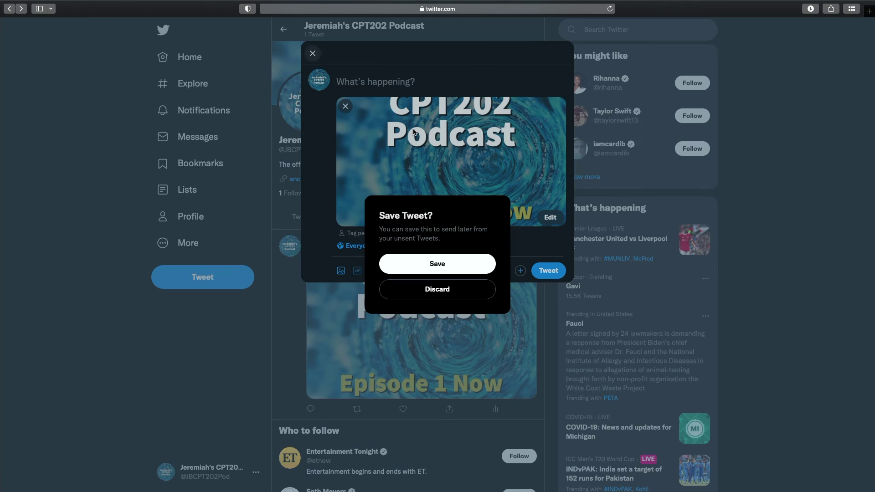
{"action": "left_click", "coordinate": [478, 292]}
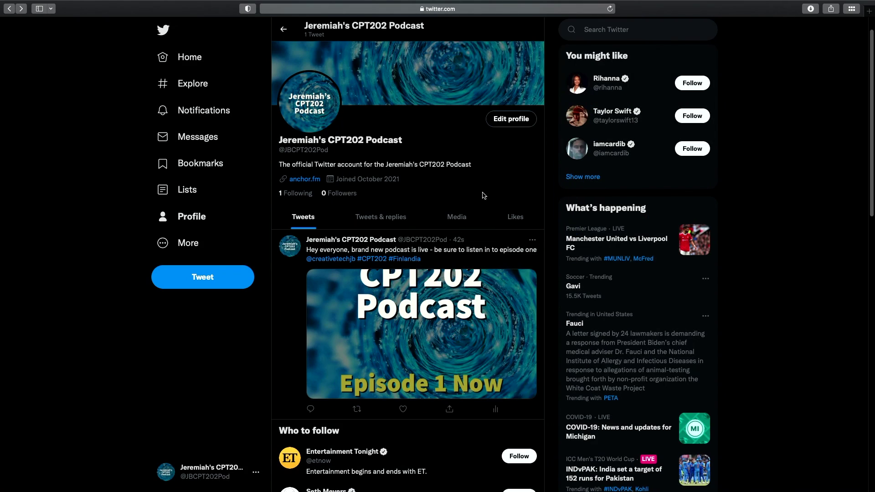